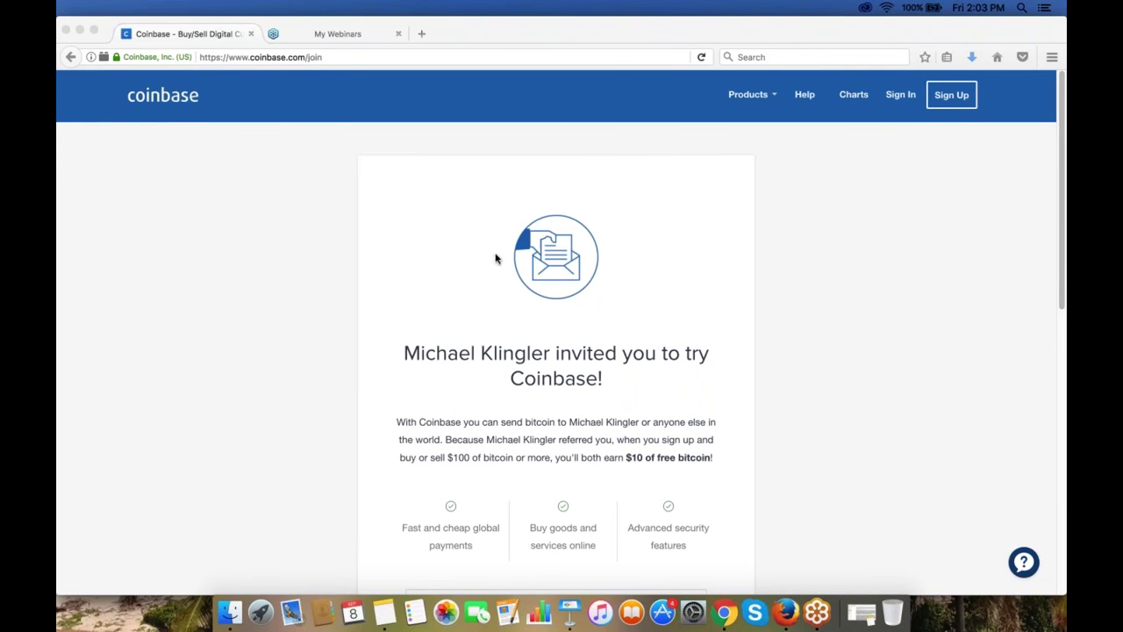
# Step: Scroll down the referral page to bring the signup form, reCAPTCHA and SIGN UP button into view
pyautogui.scroll(-1, 443, 307)
pyautogui.scroll(-3, 443, 306)
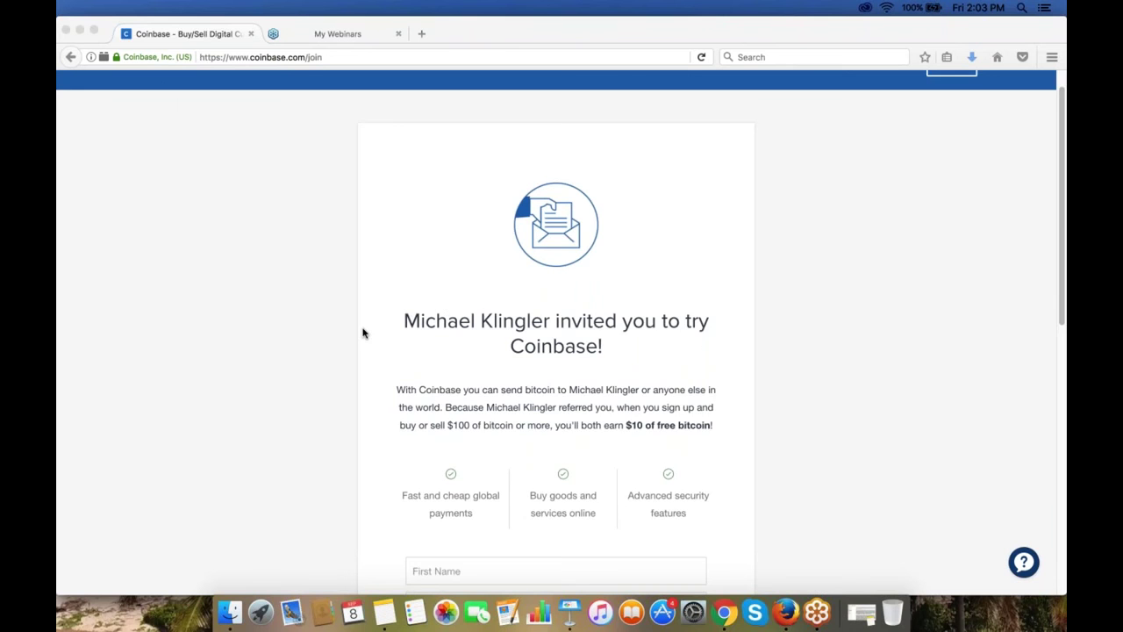
pyautogui.scroll(-1, 364, 332)
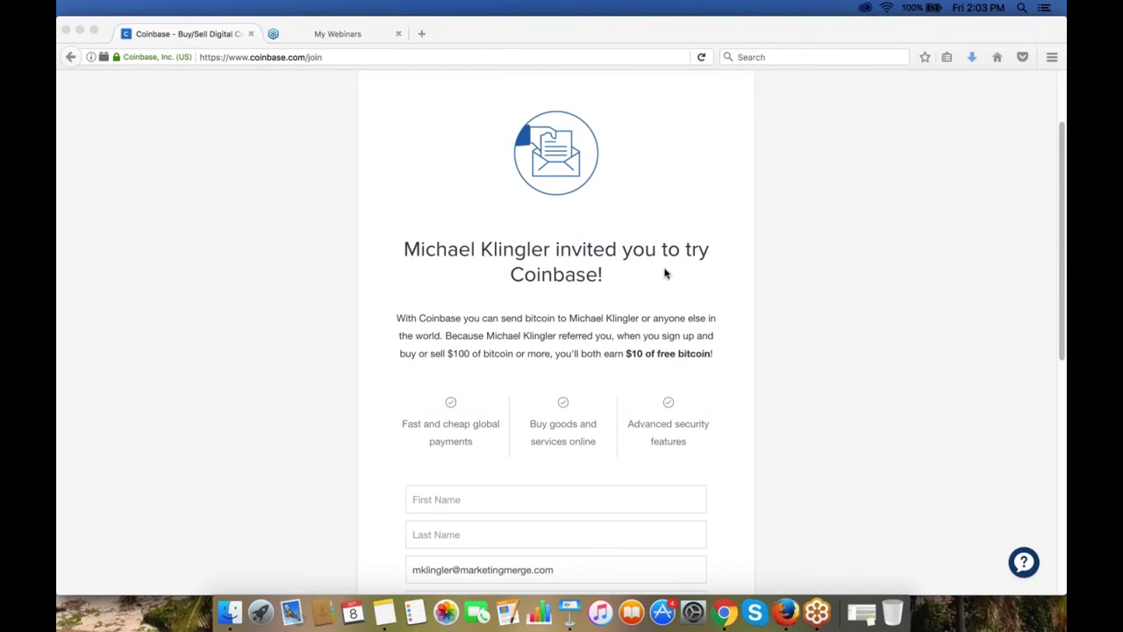
pyautogui.scroll(-1, 442, 295)
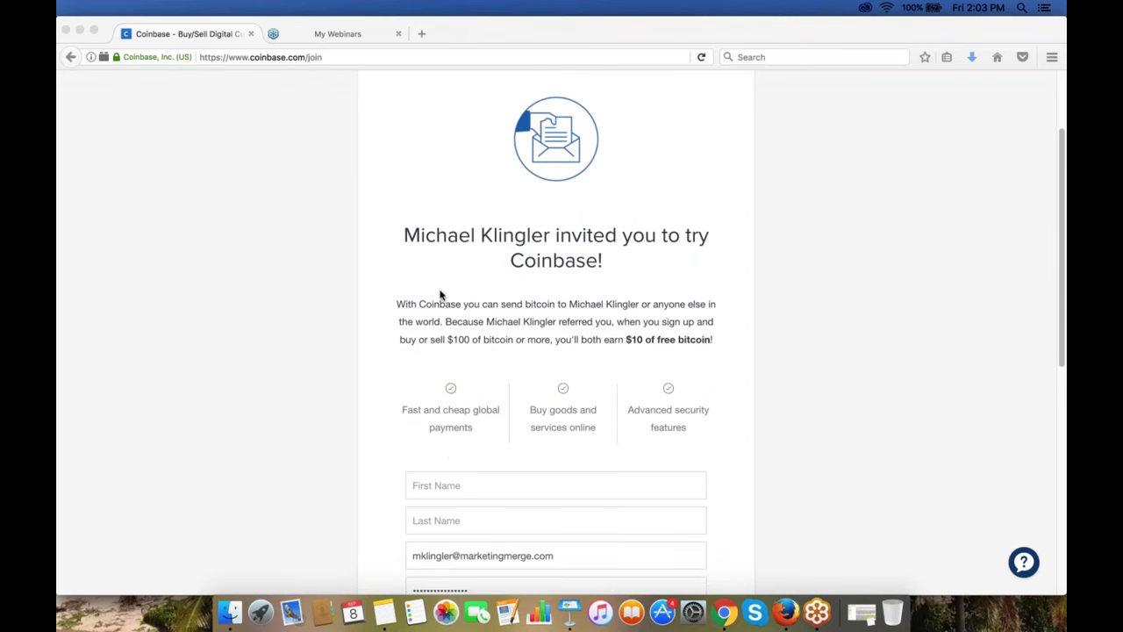
pyautogui.scroll(-5, 441, 296)
pyautogui.scroll(3, 369, 336)
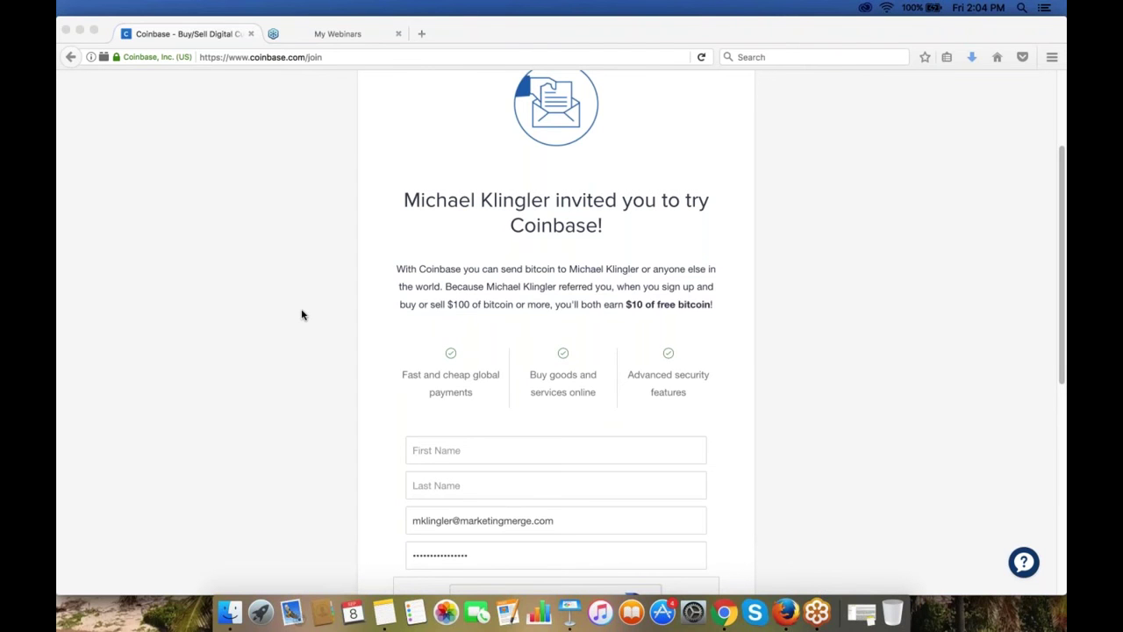
pyautogui.scroll(-1, 301, 314)
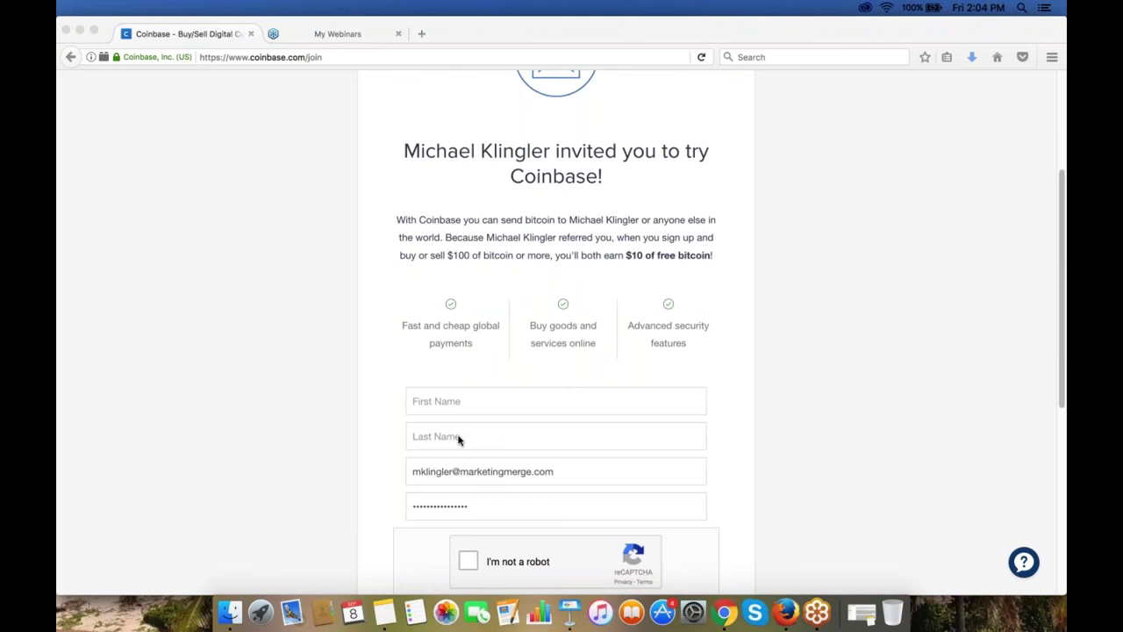
pyautogui.scroll(-1, 458, 441)
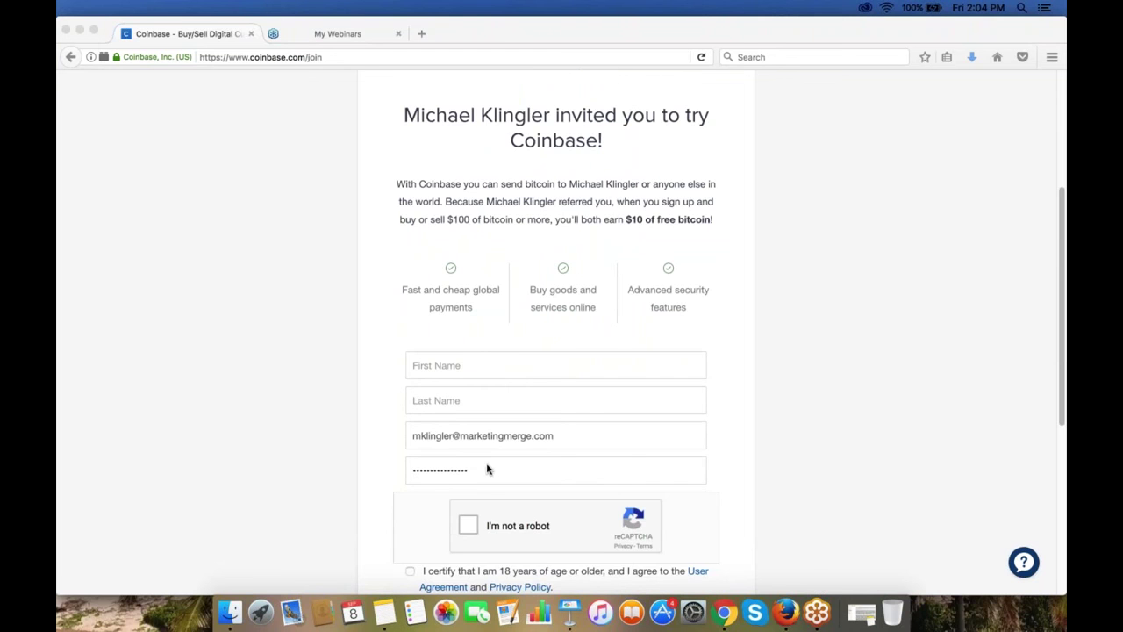
pyautogui.scroll(-3, 305, 480)
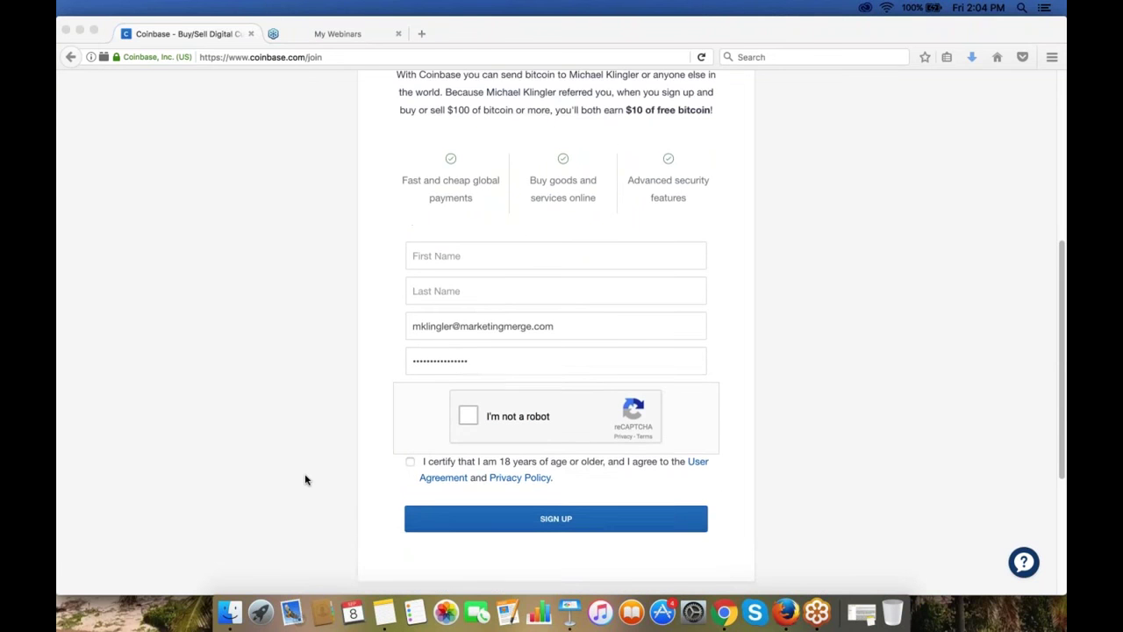
# Step: Start the 'I'm not a robot' check, pick every car tile in both image challenges, and verify
pyautogui.click(469, 408)
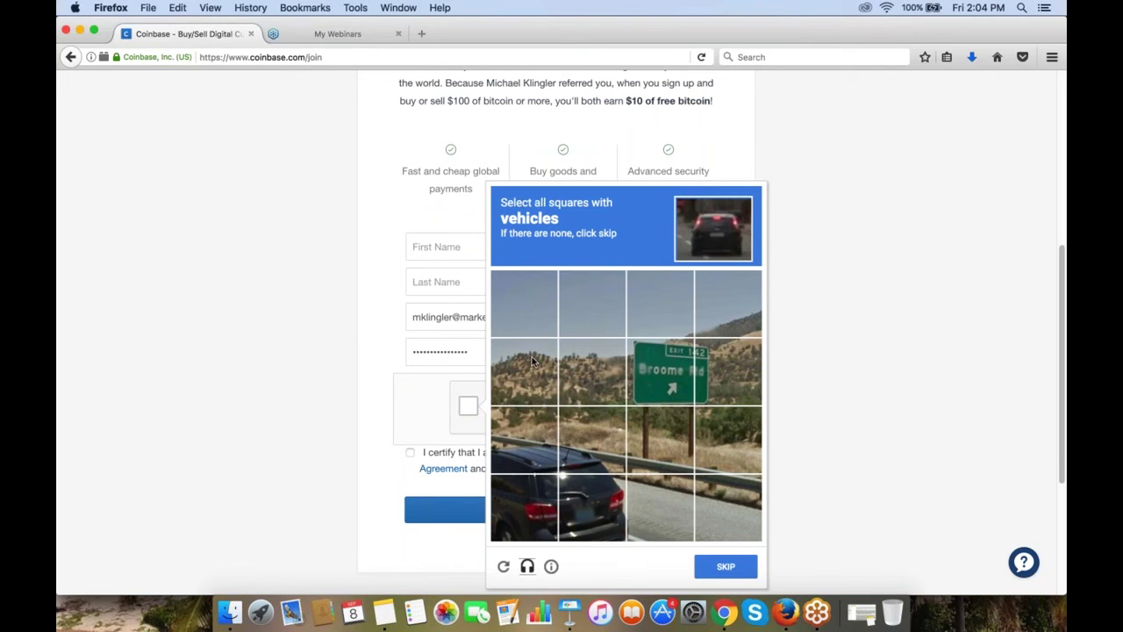
pyautogui.click(531, 498)
pyautogui.click(595, 502)
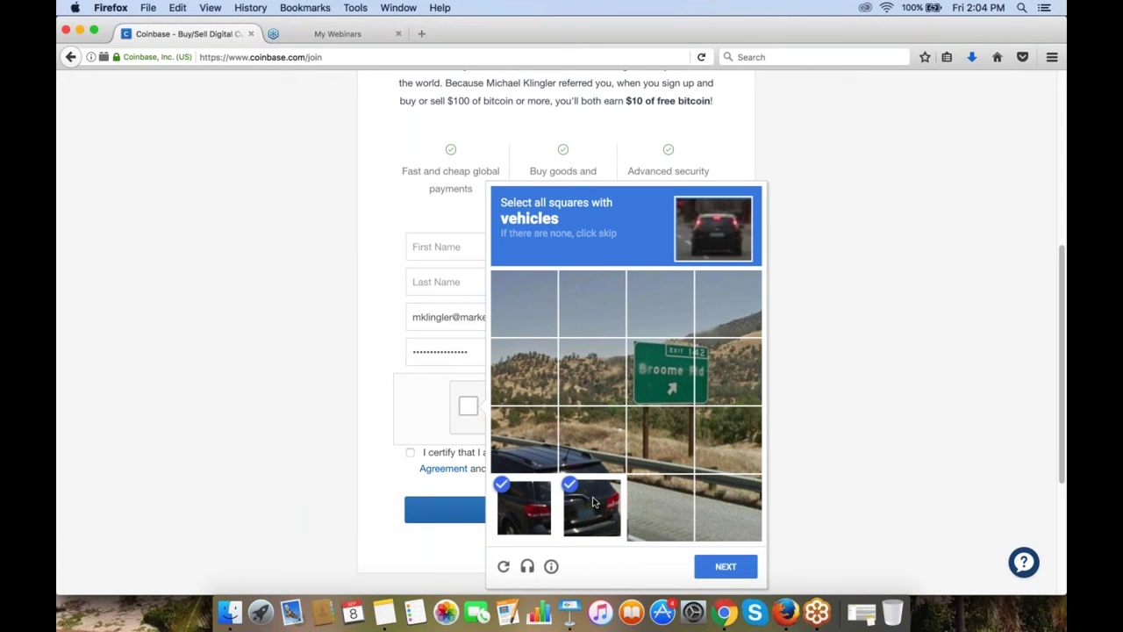
pyautogui.click(591, 451)
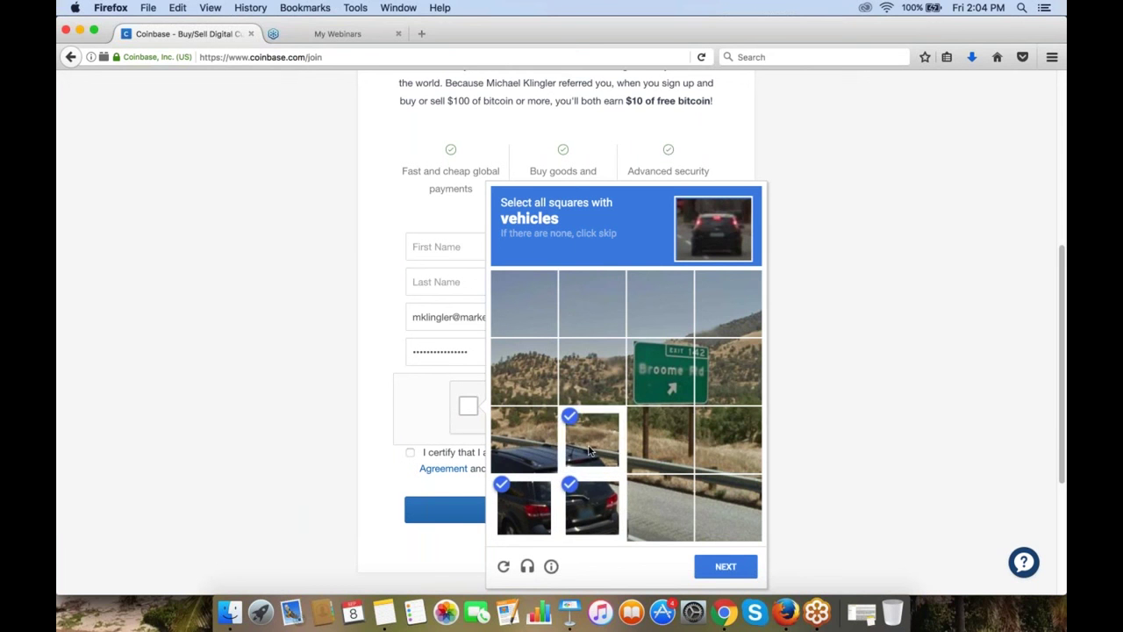
pyautogui.click(530, 448)
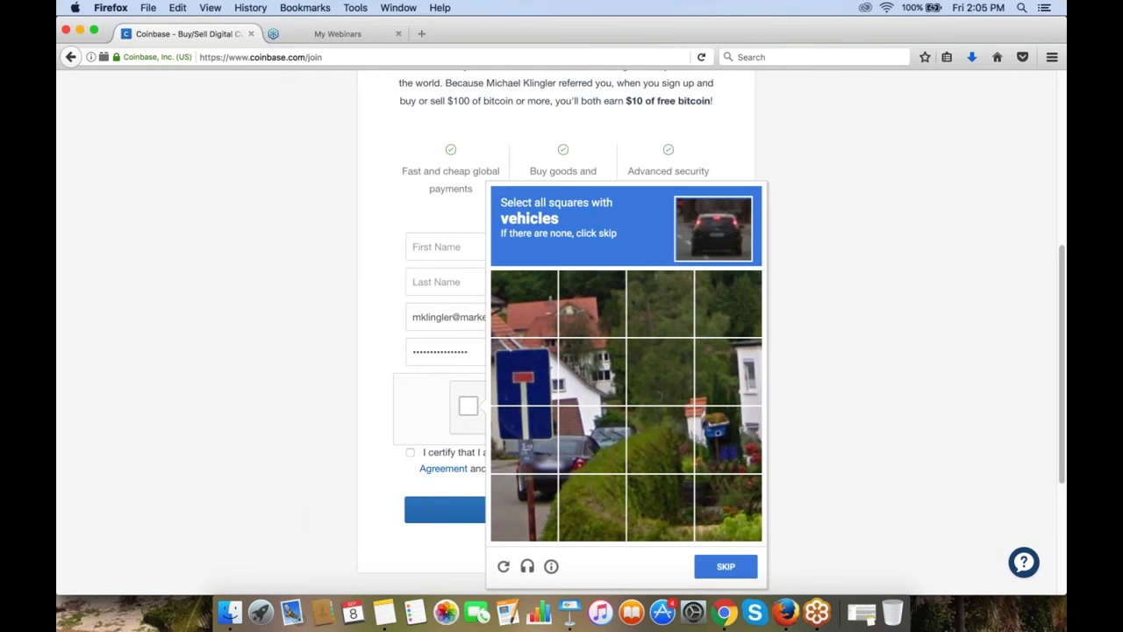
pyautogui.click(579, 452)
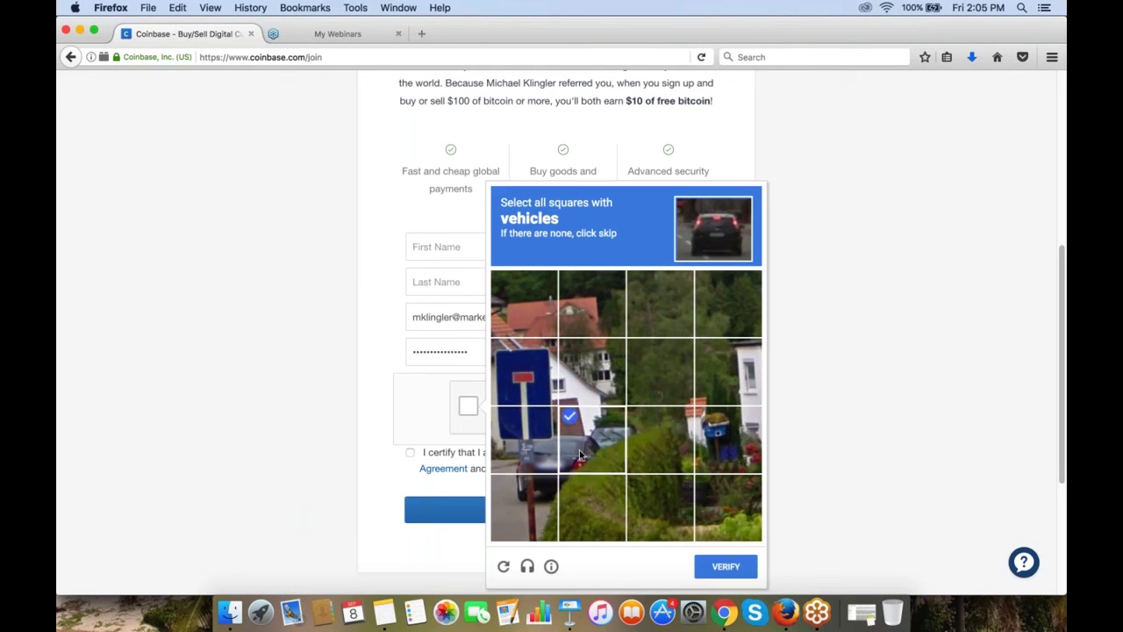
pyautogui.click(542, 458)
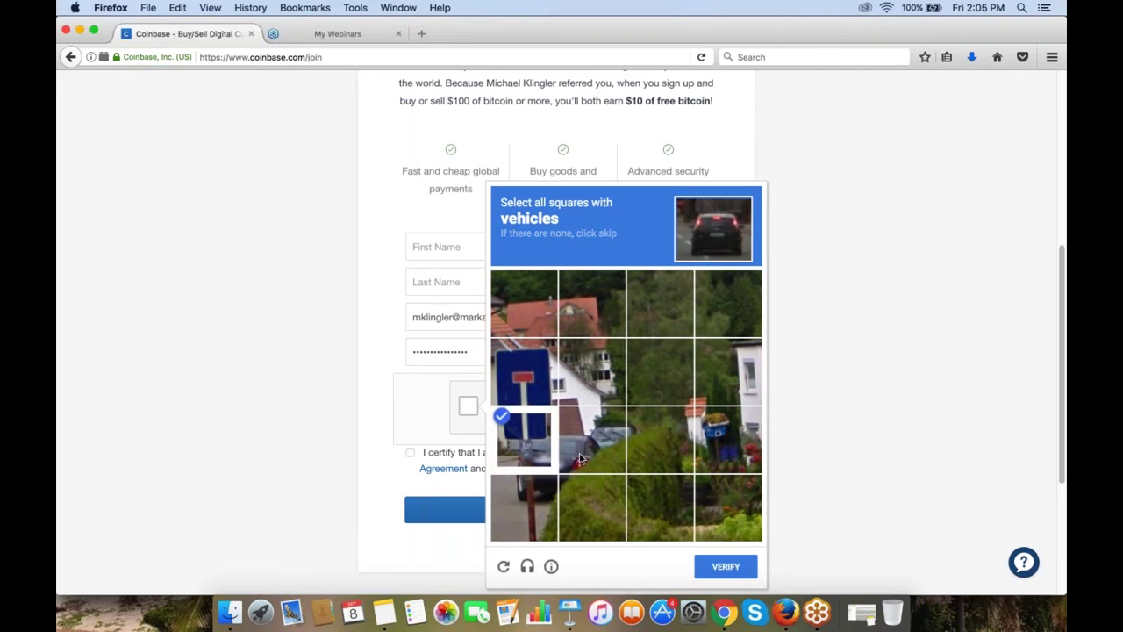
pyautogui.click(530, 515)
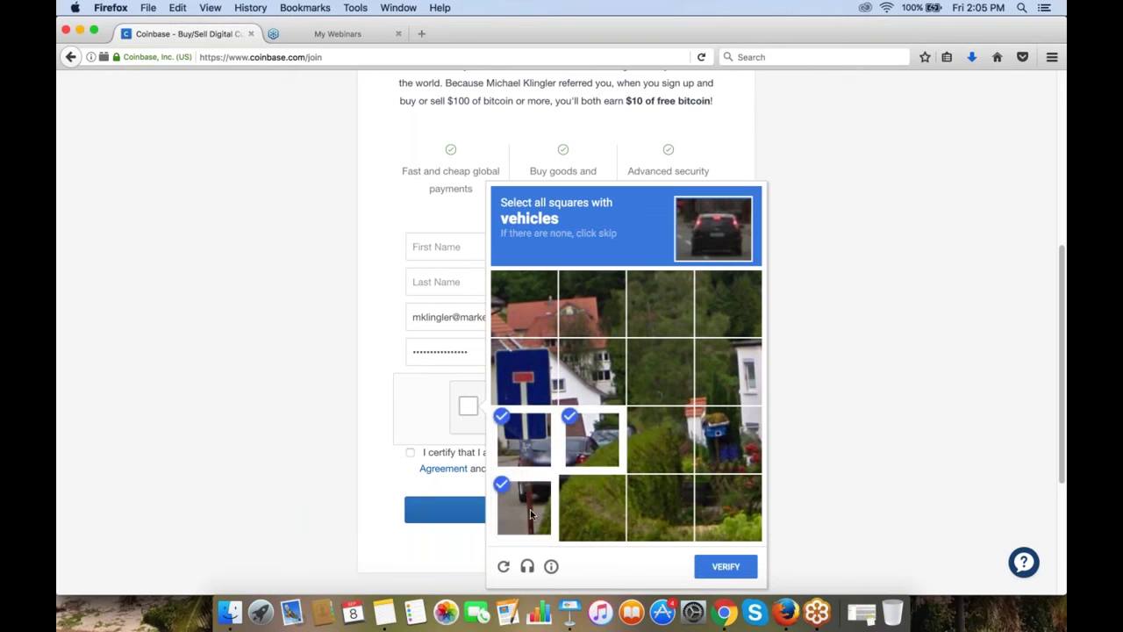
pyautogui.click(579, 498)
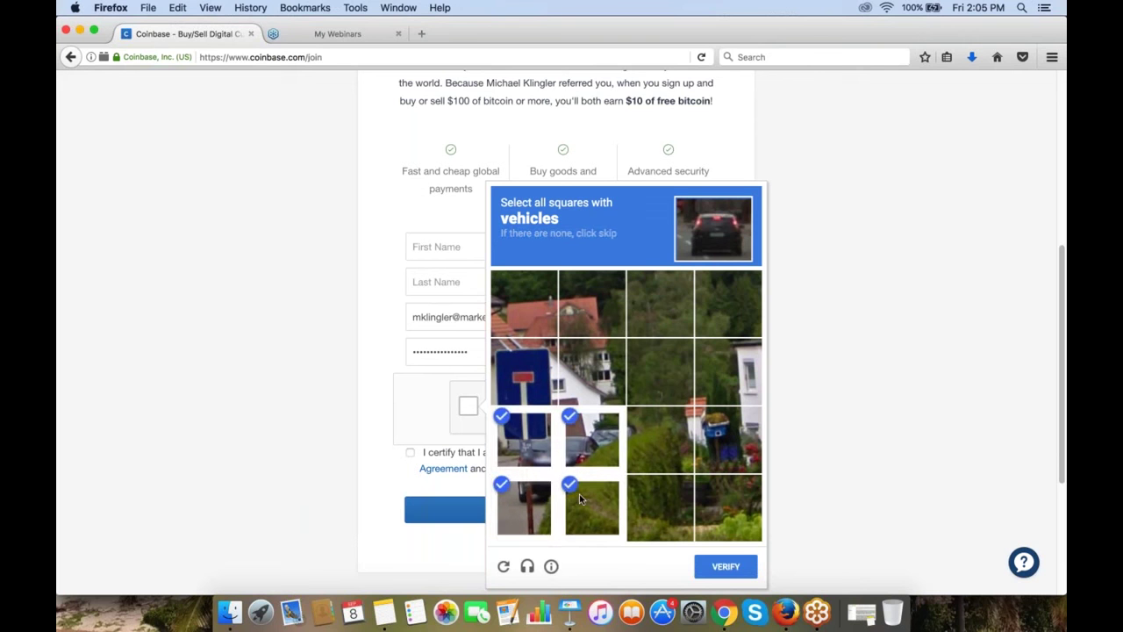
pyautogui.click(645, 441)
pyautogui.click(713, 569)
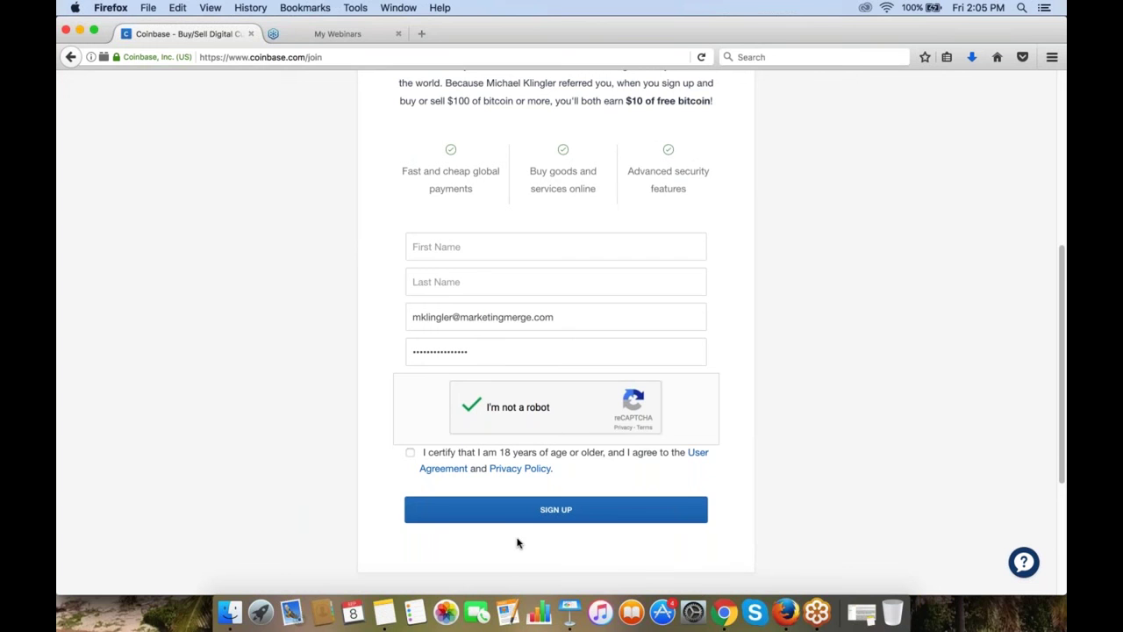
# Step: Tick the box certifying you are 18 or older and accept the terms
pyautogui.click(410, 454)
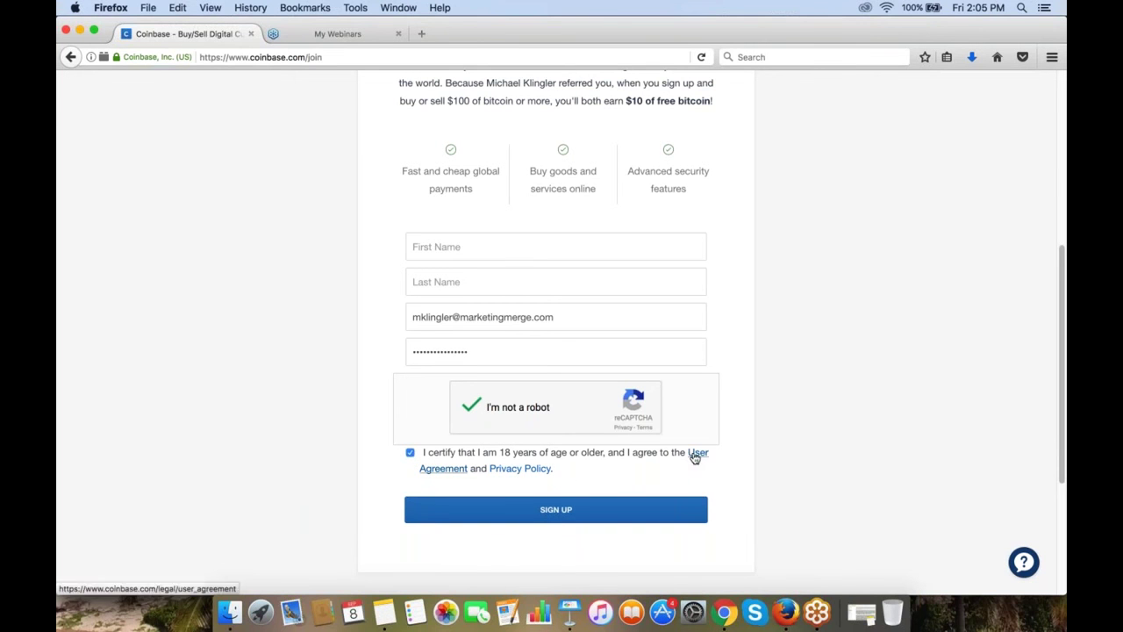
pyautogui.scroll(1, 424, 465)
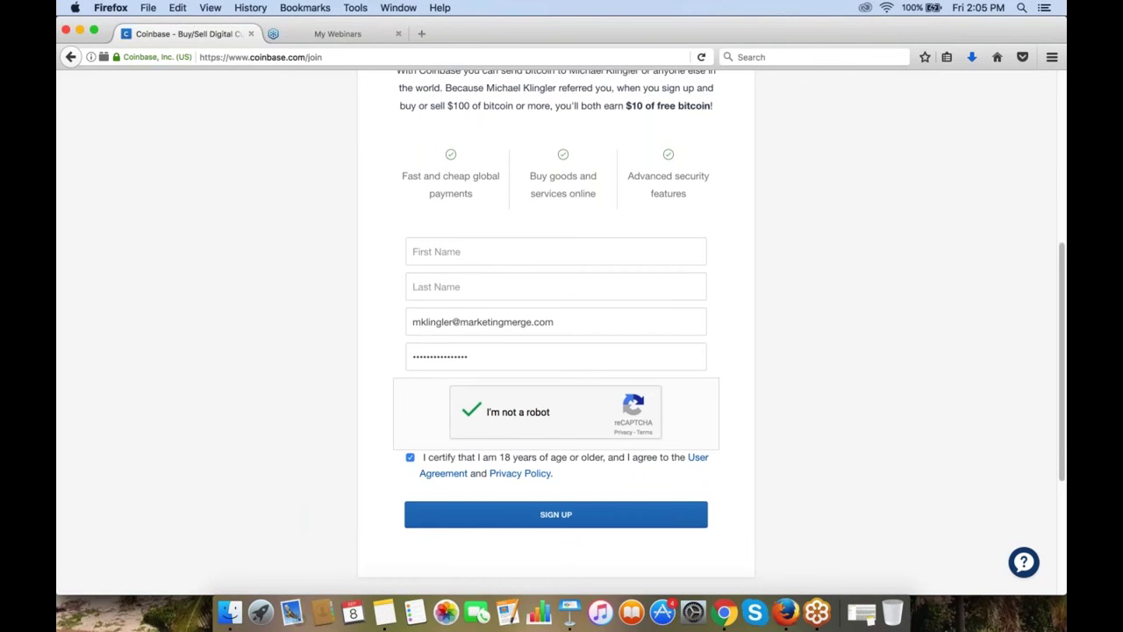
pyautogui.scroll(3, 424, 465)
pyautogui.scroll(-1, 347, 427)
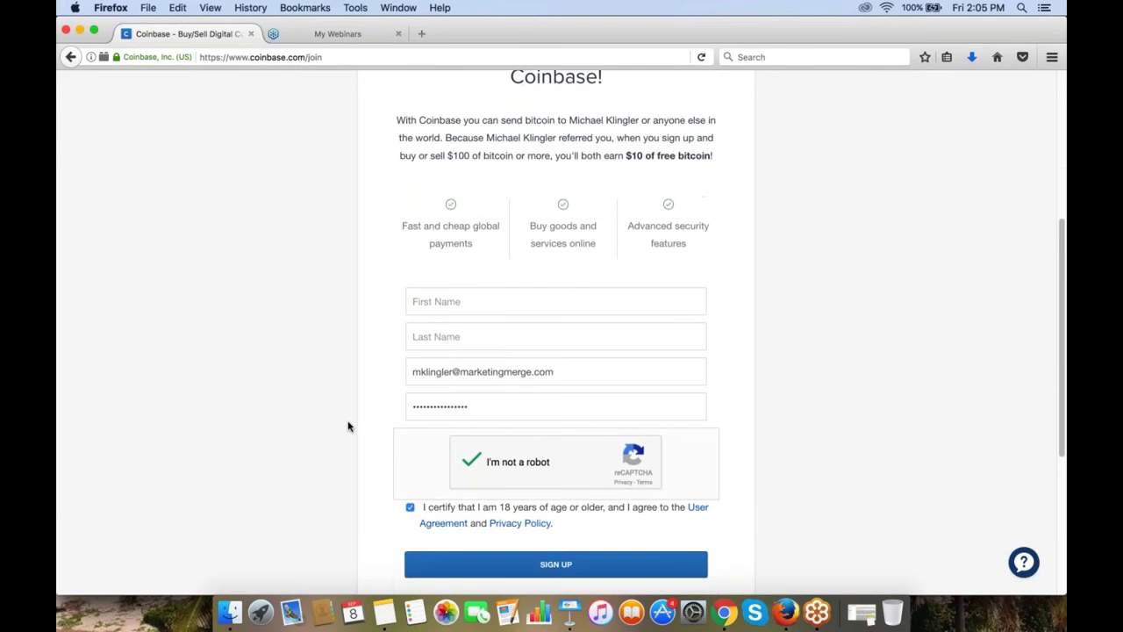
pyautogui.scroll(-3, 348, 426)
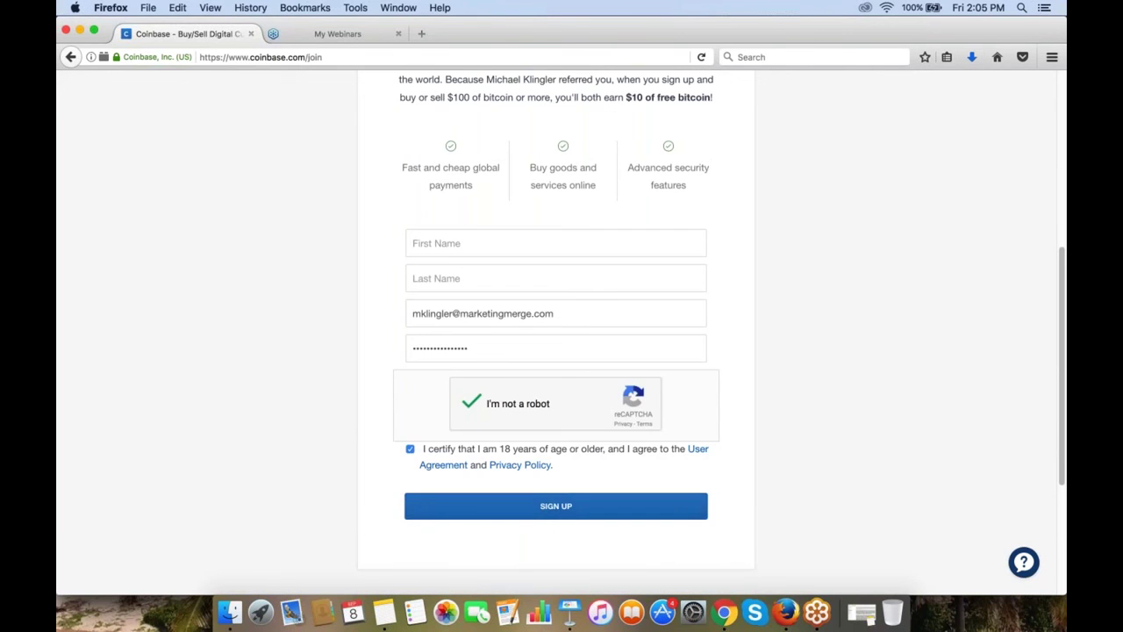
# Step: Enter the test first and last names and retype the e-mail's user part before the @
pyautogui.click(491, 243)
pyautogui.click(490, 279)
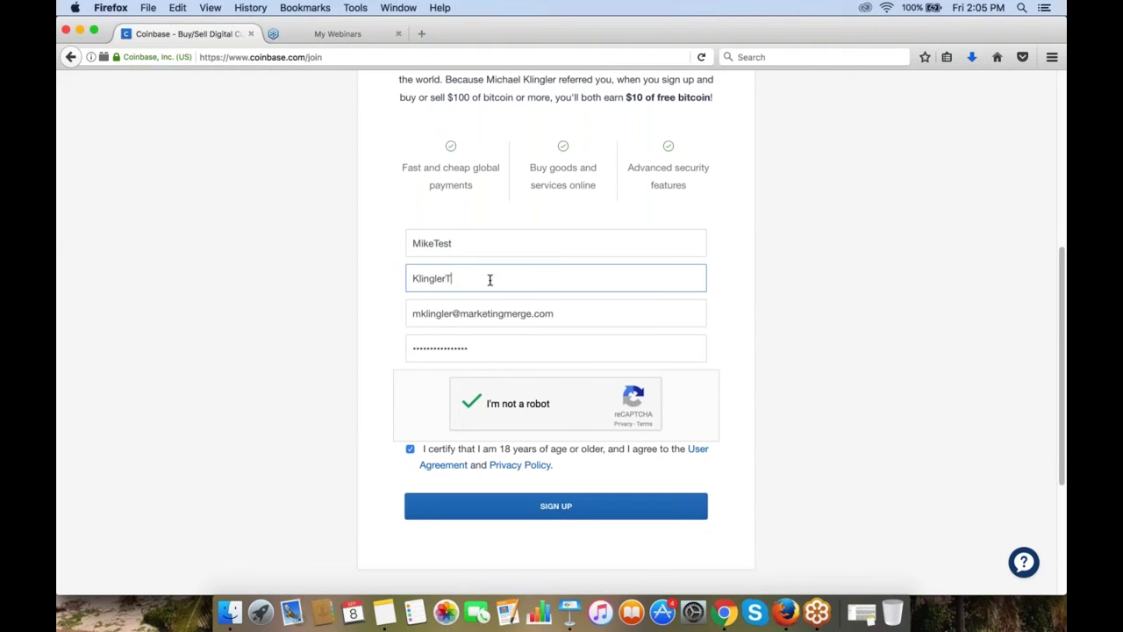
pyautogui.doubleClick(450, 314)
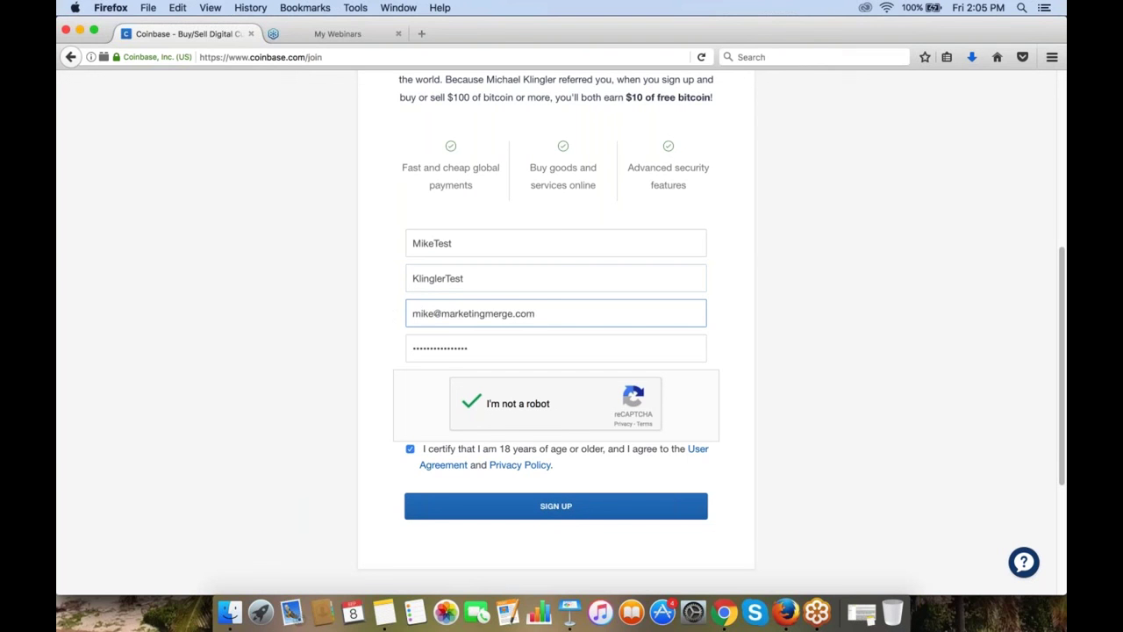
pyautogui.click(296, 451)
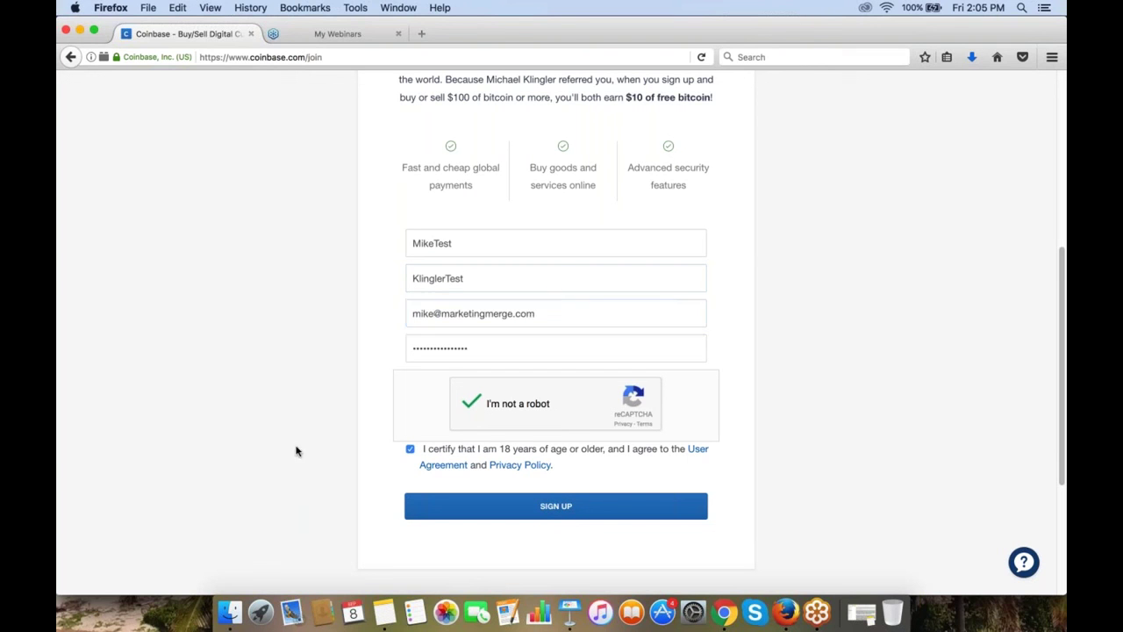
# Step: Submit the signup form and decline Firefox's offer to save the login
pyautogui.click(551, 510)
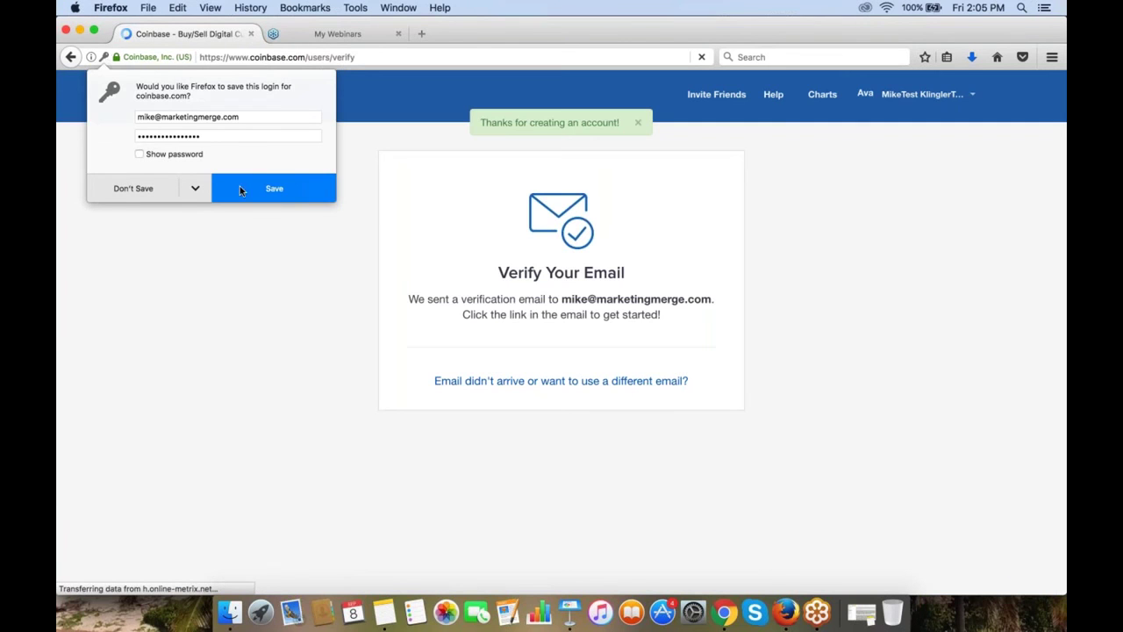
pyautogui.click(146, 188)
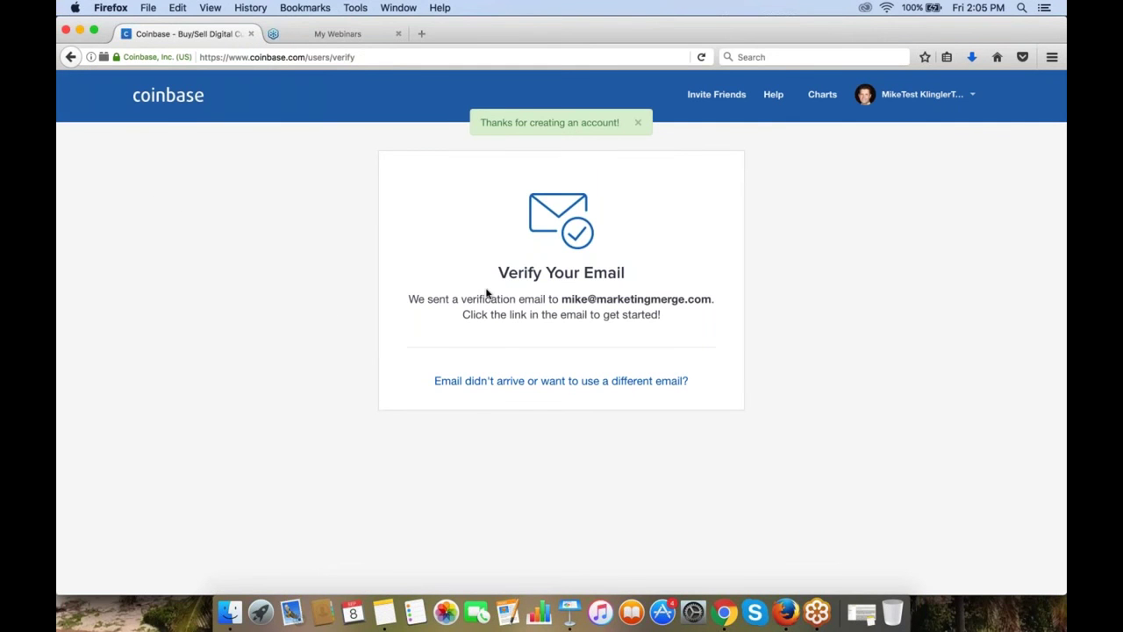